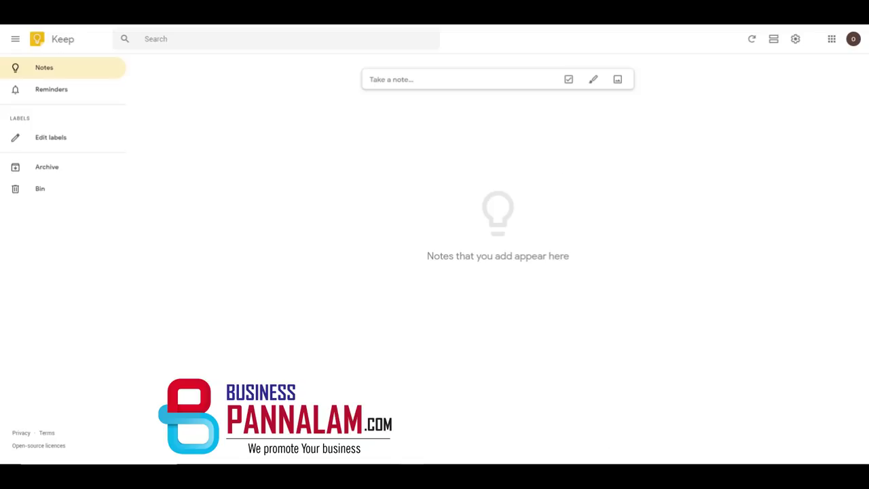
{"action": "left_click", "coordinate": [831, 41]}
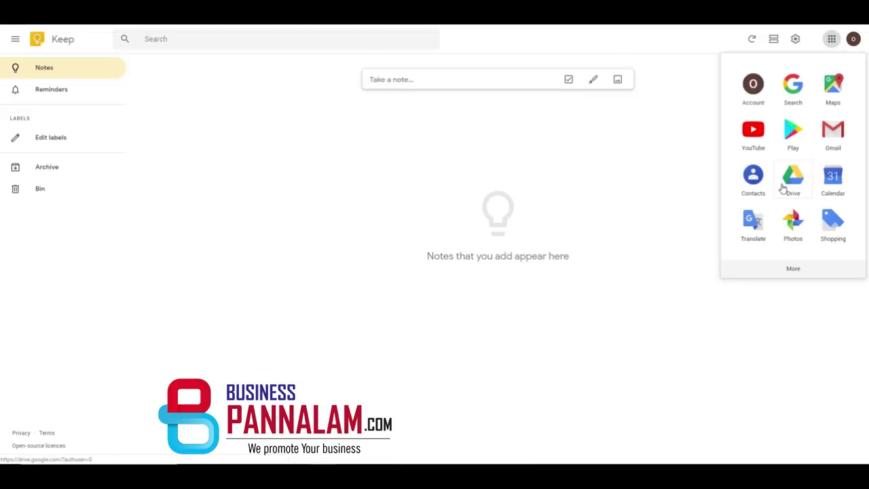
{"action": "left_click", "coordinate": [794, 269]}
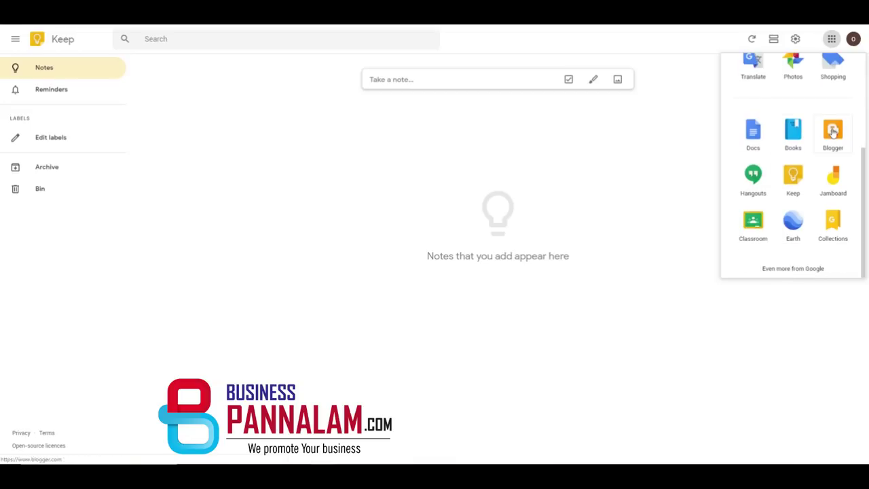
{"action": "scroll", "coordinate": [842, 196], "scroll_direction": "up", "scroll_amount": 3}
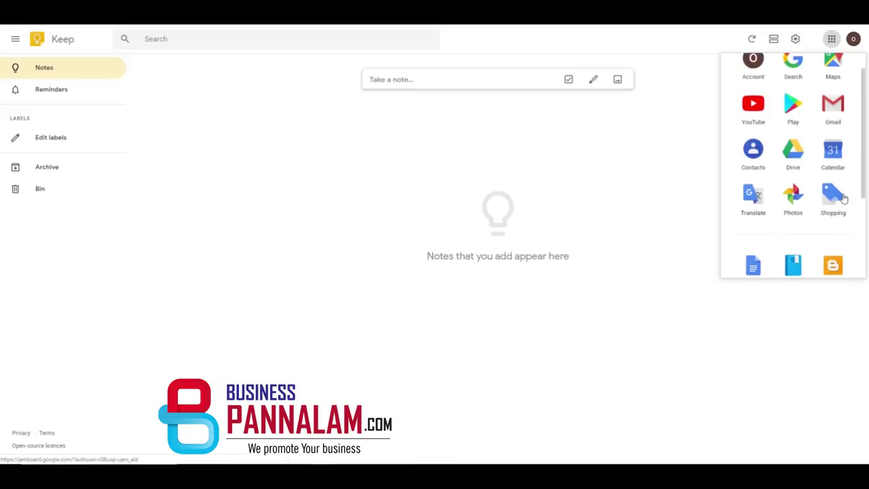
{"action": "scroll", "coordinate": [842, 196], "scroll_direction": "down", "scroll_amount": 3}
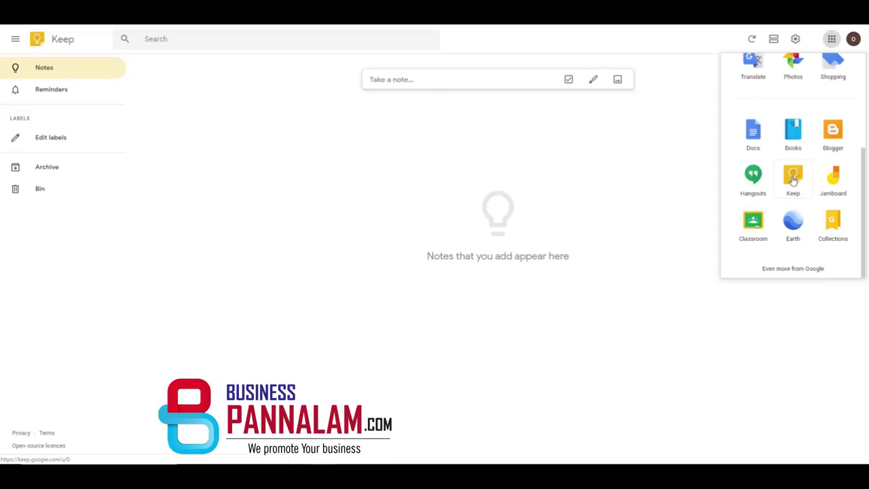
{"action": "left_click", "coordinate": [294, 177]}
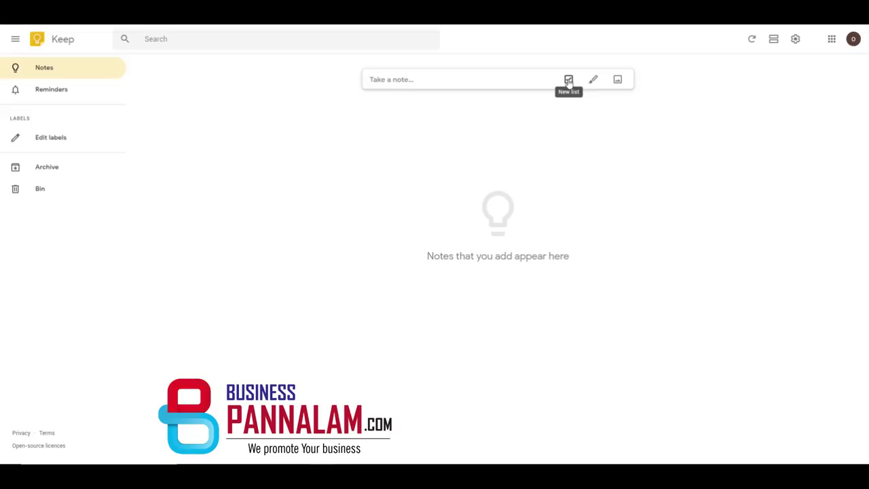
Create a new checklist note titled "office material purchase"
{"action": "left_click", "coordinate": [569, 80]}
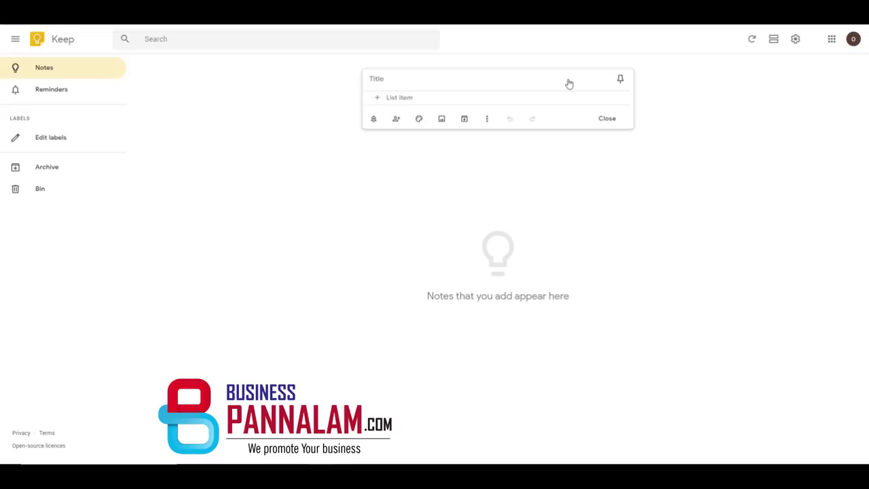
{"action": "left_click", "coordinate": [390, 78]}
{"action": "type", "text": "o"}
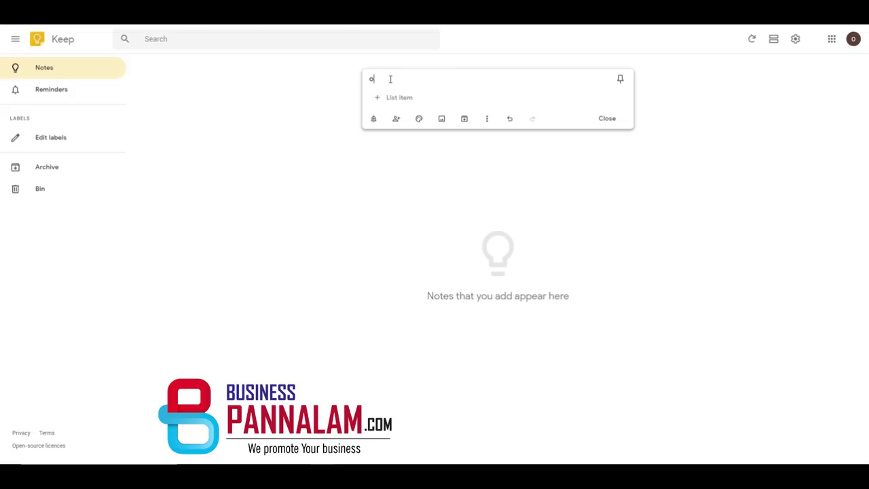
{"action": "type", "text": "ffice"}
{"action": "type", "text": "spo"}
{"action": "key", "text": "BackSpace"}
{"action": "key", "text": "BackSpace"}
{"action": "key", "text": "BackSpace"}
{"action": "type", "text": "m"}
{"action": "key", "text": "BackSpace"}
{"action": "type", "text": "material purchase"}
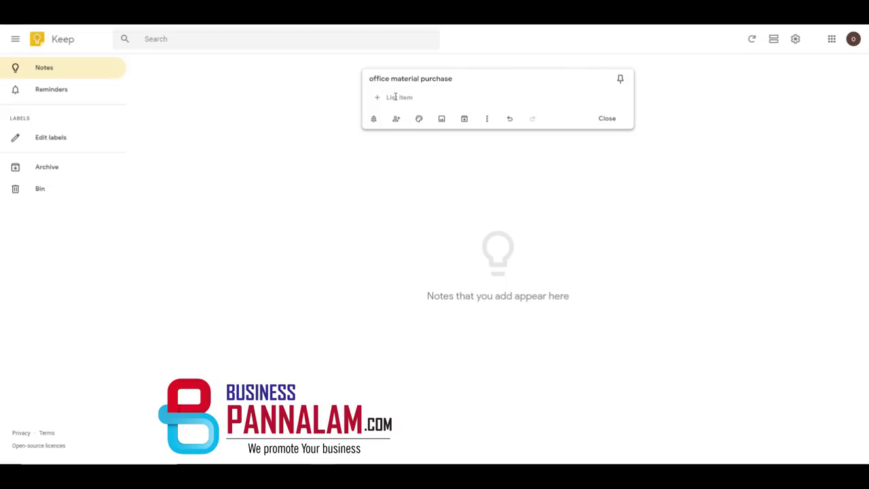
Add "printer paper" and "books" as the first two items of the office material purchase list
{"action": "left_click", "coordinate": [395, 97]}
{"action": "type", "text": "print"}
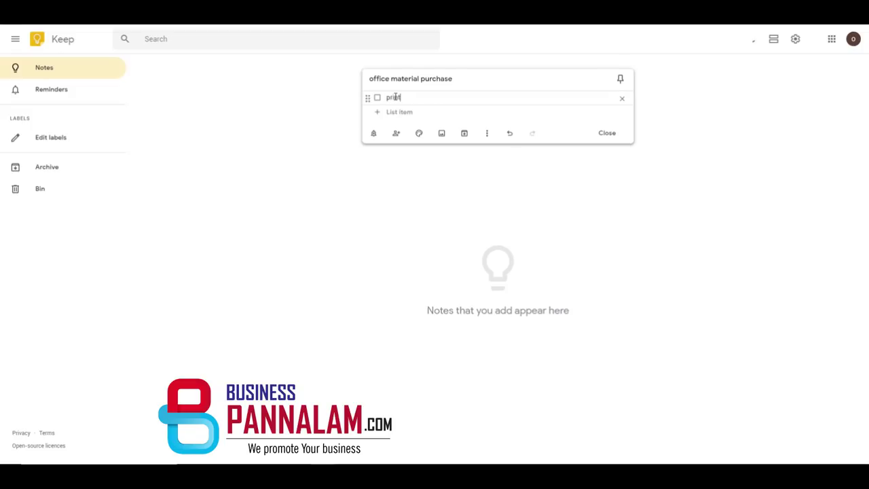
{"action": "type", "text": "er paper"}
{"action": "left_click", "coordinate": [397, 112]}
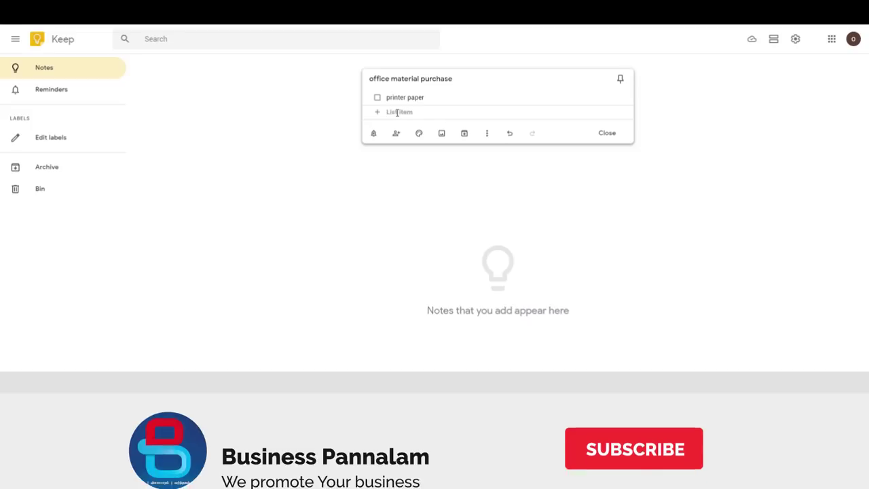
{"action": "type", "text": "books"}
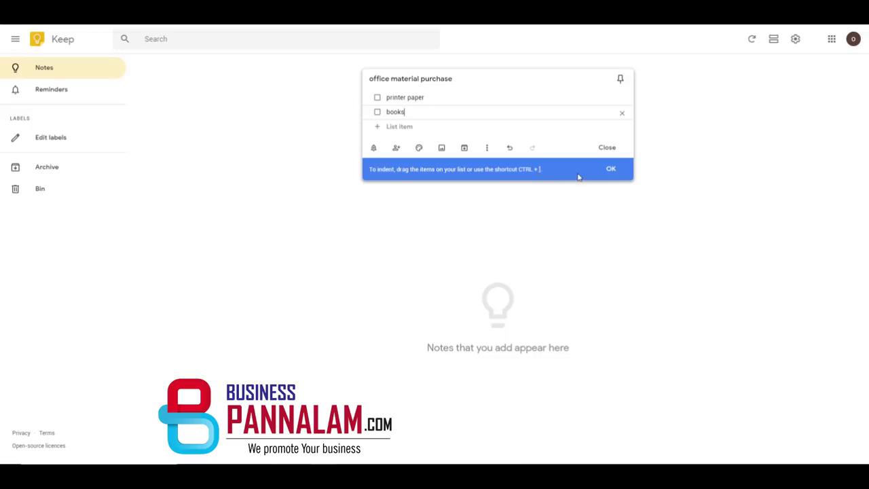
Add a "testing" item to the list and reorder it so it sits between printer paper and books
{"action": "left_click", "coordinate": [400, 126]}
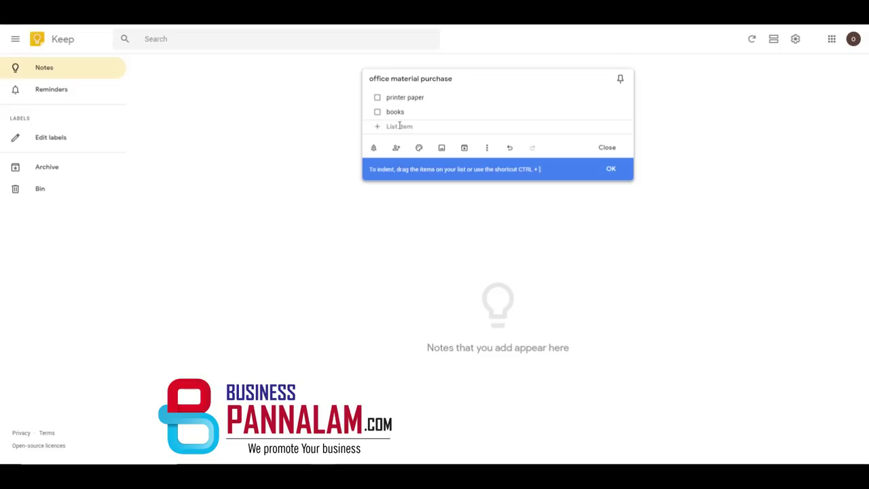
{"action": "left_click", "coordinate": [399, 126]}
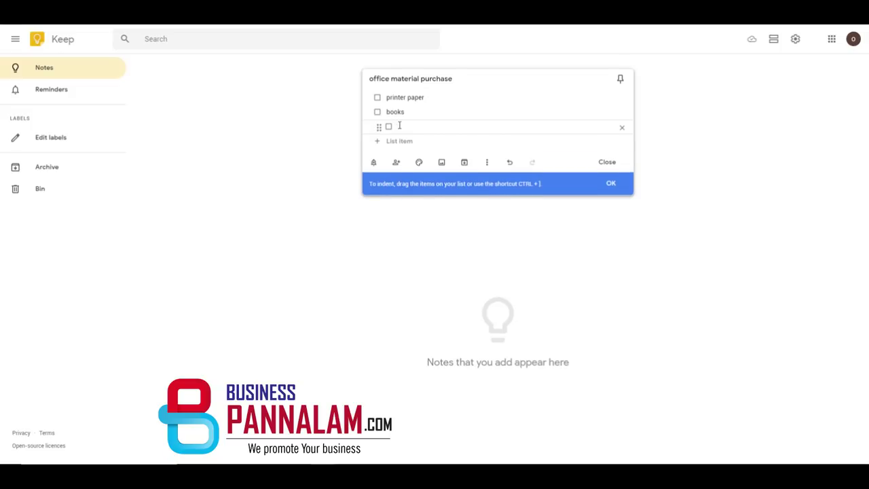
{"action": "type", "text": "ftest"}
{"action": "key", "text": "BackSpace"}
{"action": "type", "text": "ting"}
{"action": "left_click_drag", "start_coordinate": [379, 129], "coordinate": [375, 111]}
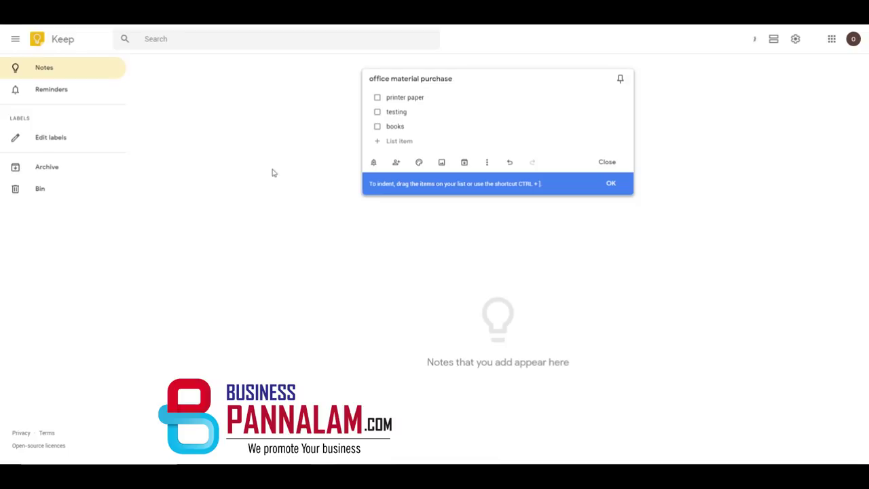
Mark the "testing" item as completed and delete it from the list
{"action": "left_click", "coordinate": [377, 112]}
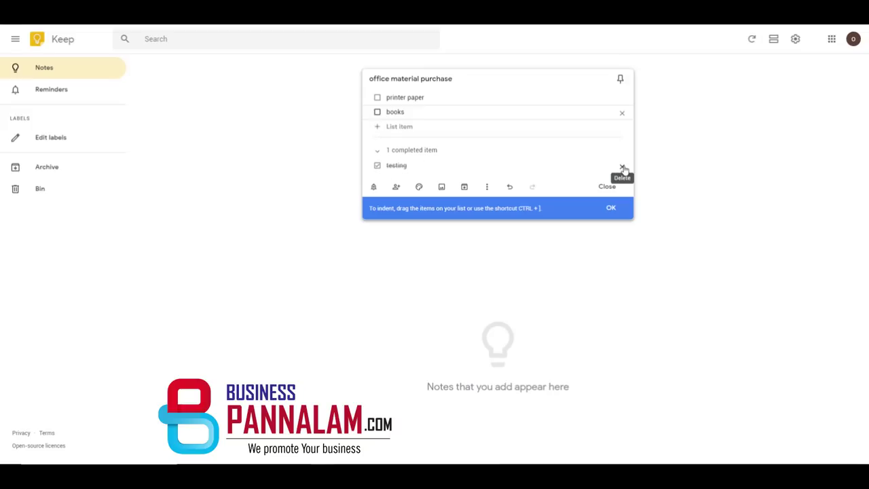
{"action": "left_click", "coordinate": [622, 168]}
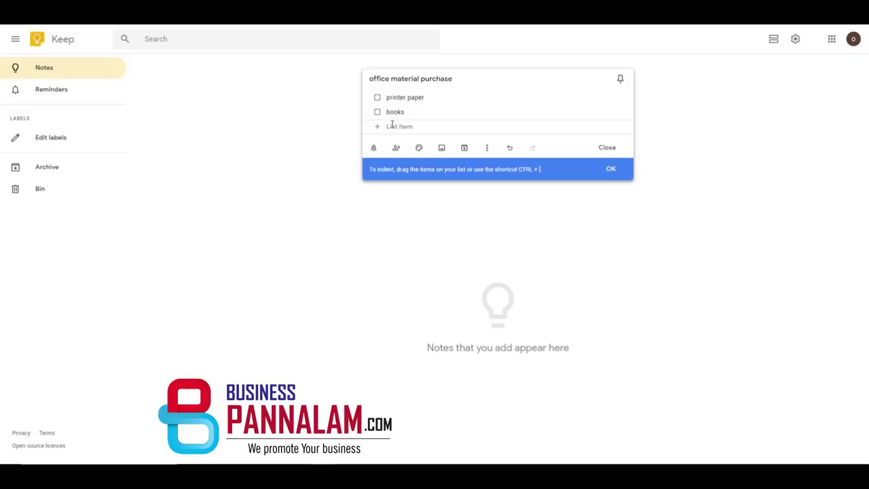
Add "stapler" and "pencils" as further items below books in the list
{"action": "left_click", "coordinate": [392, 126]}
{"action": "type", "text": "stapl"}
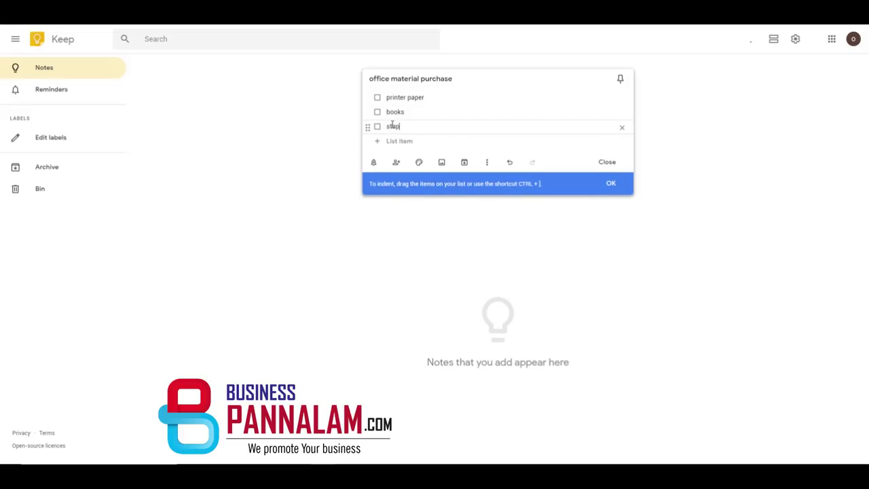
{"action": "type", "text": "er"}
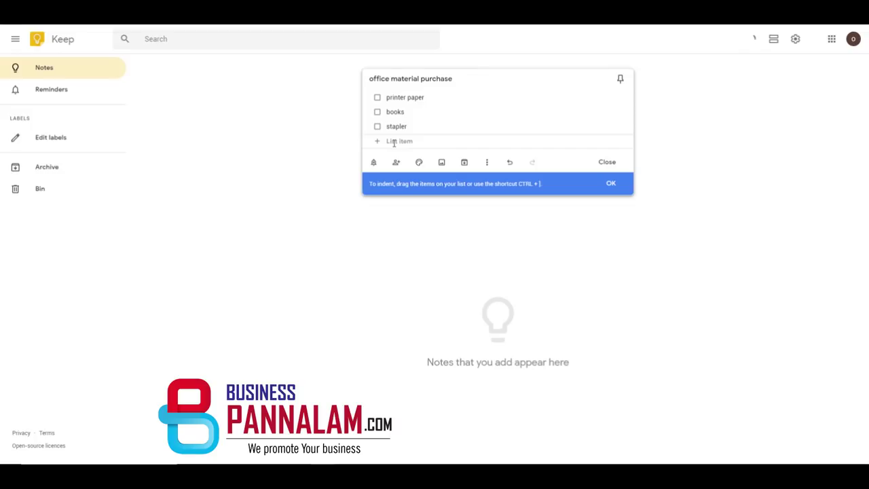
{"action": "type", "text": "ncils"}
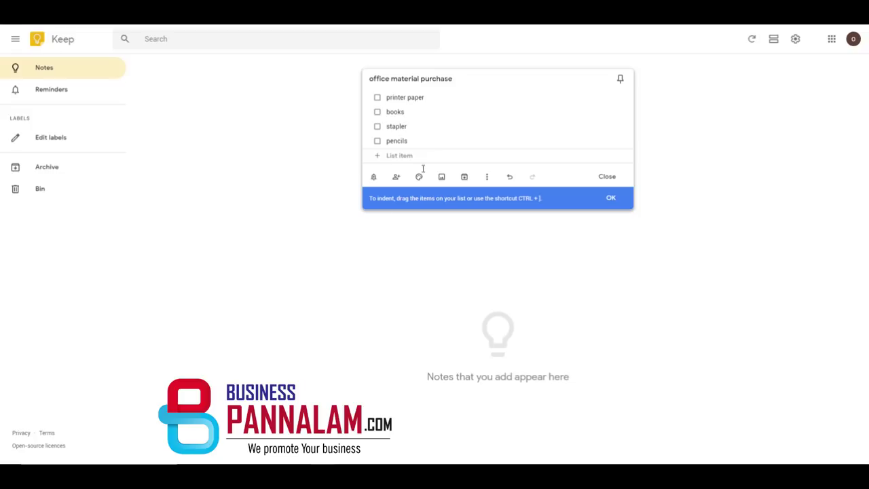
Add a place reminder to the note for Mylapore Sai Baba Temple and save it
{"action": "left_click", "coordinate": [374, 178]}
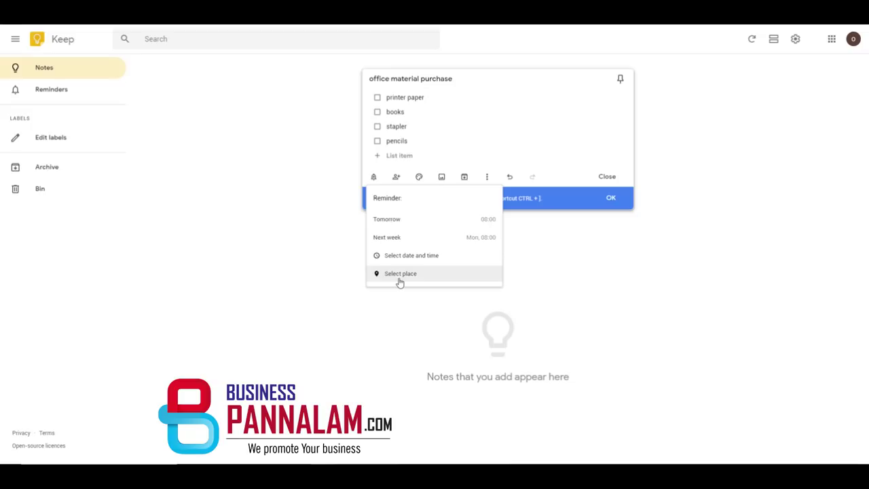
{"action": "left_click", "coordinate": [400, 275]}
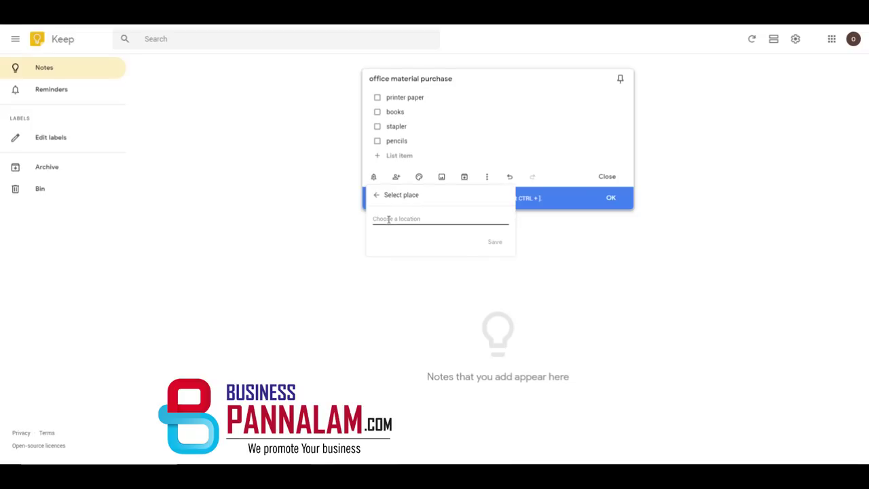
{"action": "type", "text": "my"}
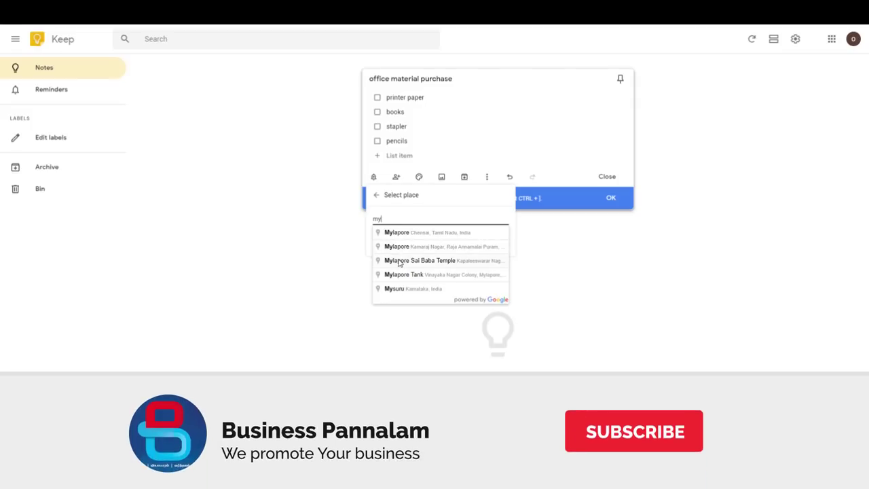
{"action": "left_click", "coordinate": [400, 261]}
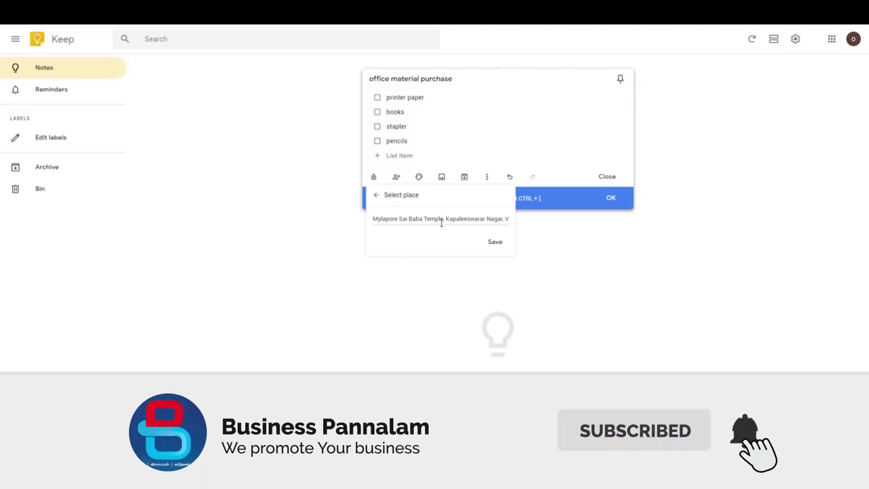
{"action": "left_click", "coordinate": [497, 242]}
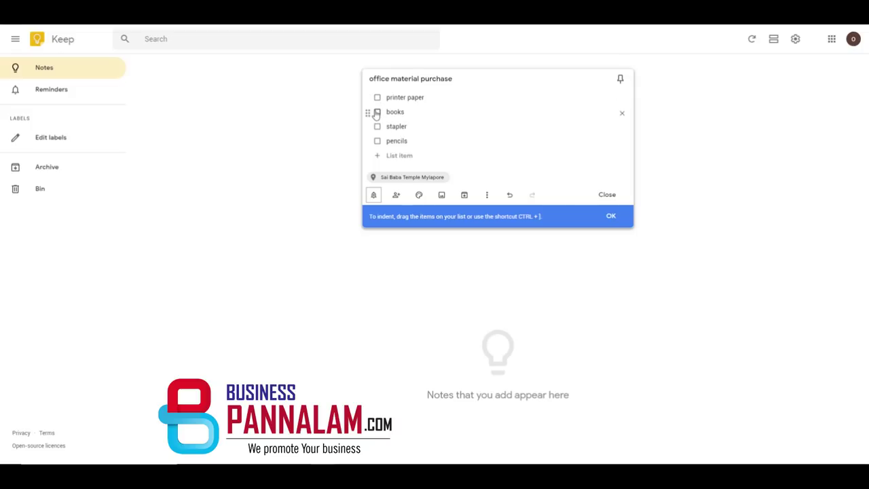
Mark the pencils and stapler items as completed and view the note's collaborator settings without sharing it
{"action": "left_click", "coordinate": [378, 140]}
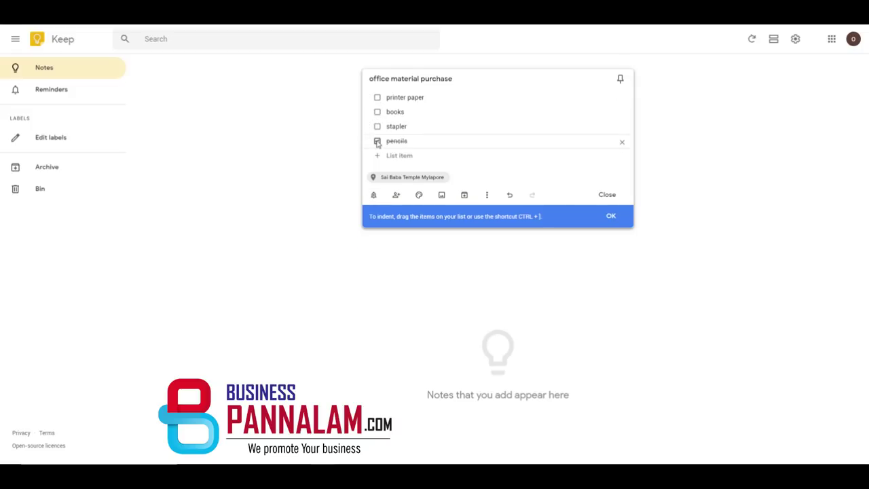
{"action": "left_click", "coordinate": [378, 126]}
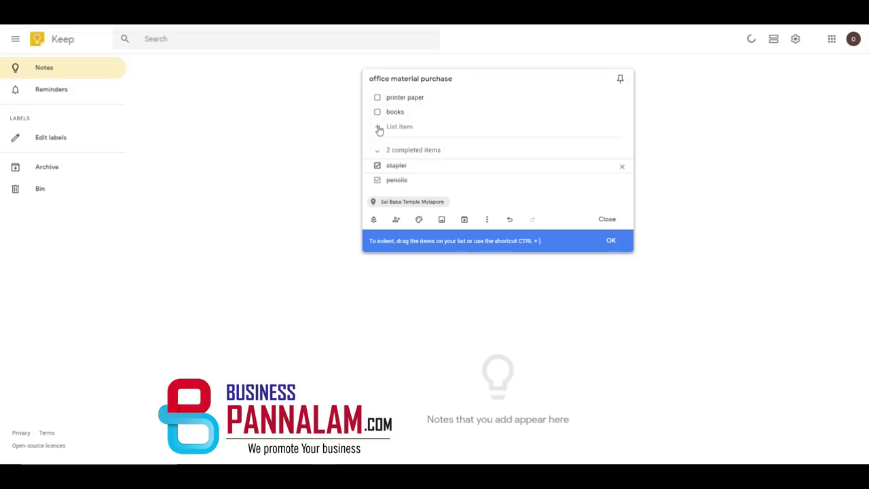
{"action": "left_click", "coordinate": [396, 220]}
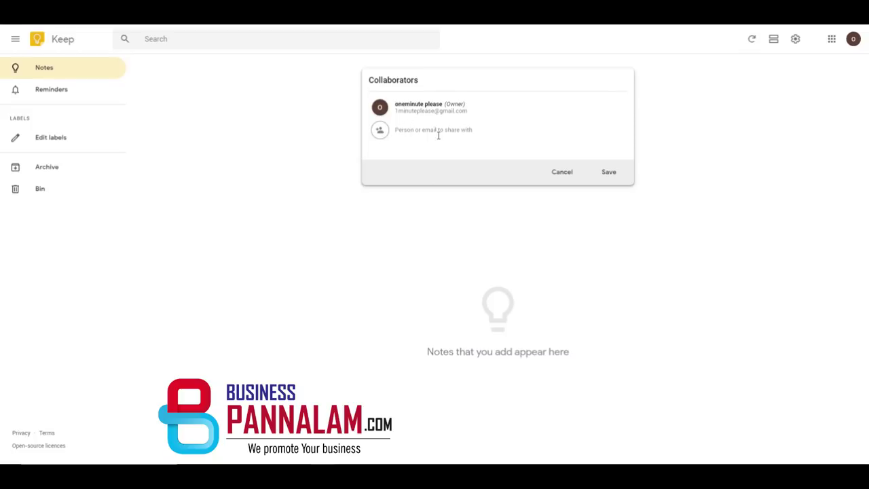
{"action": "left_click", "coordinate": [563, 173]}
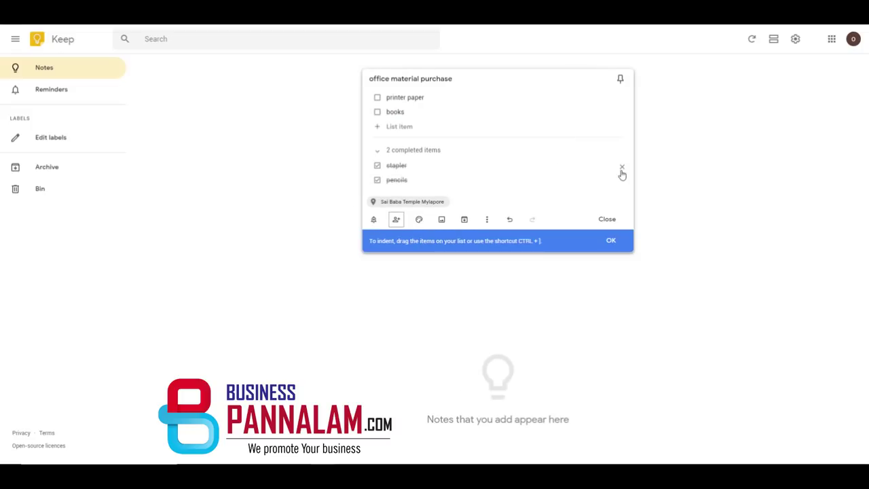
Return the completed stapler and pencils items to the open part of the list
{"action": "left_click", "coordinate": [377, 165]}
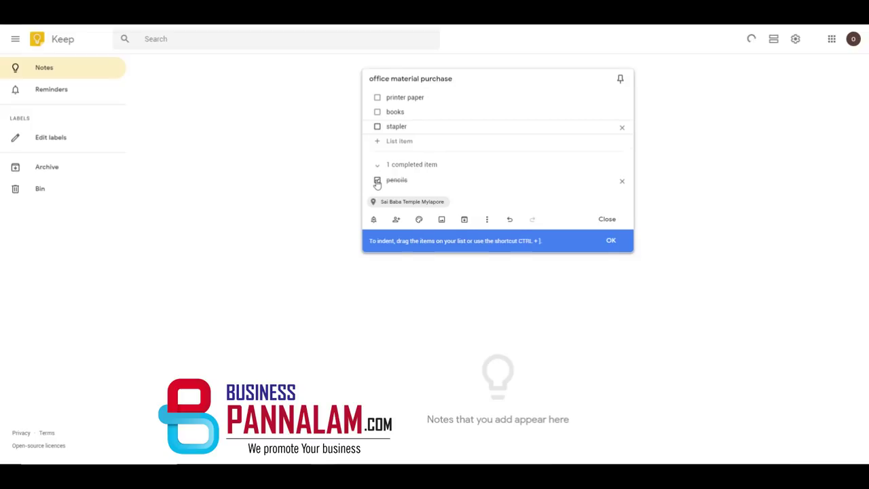
{"action": "left_click", "coordinate": [377, 180]}
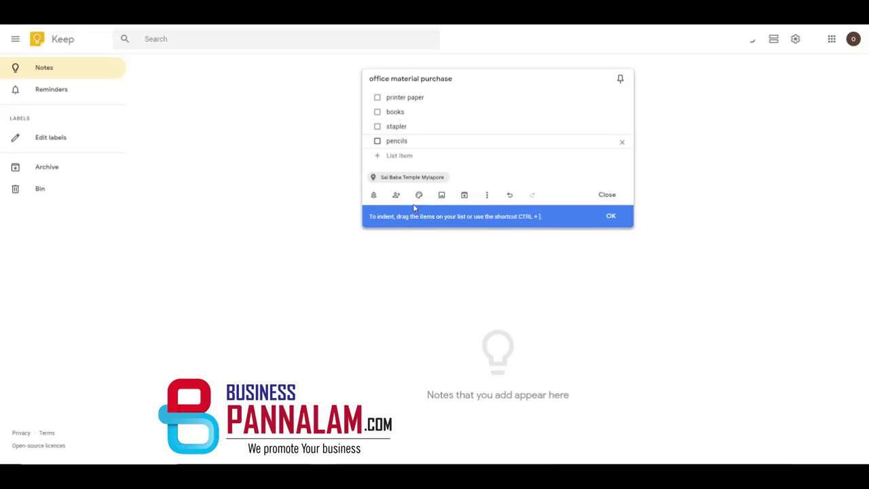
Set the note's background colour to teal and look through its additional note actions
{"action": "mouse_move", "coordinate": [419, 195]}
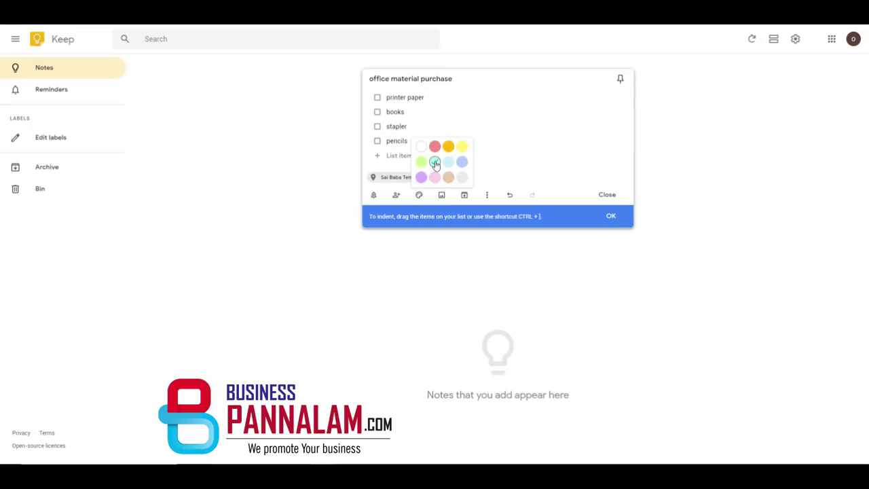
{"action": "left_click", "coordinate": [435, 164]}
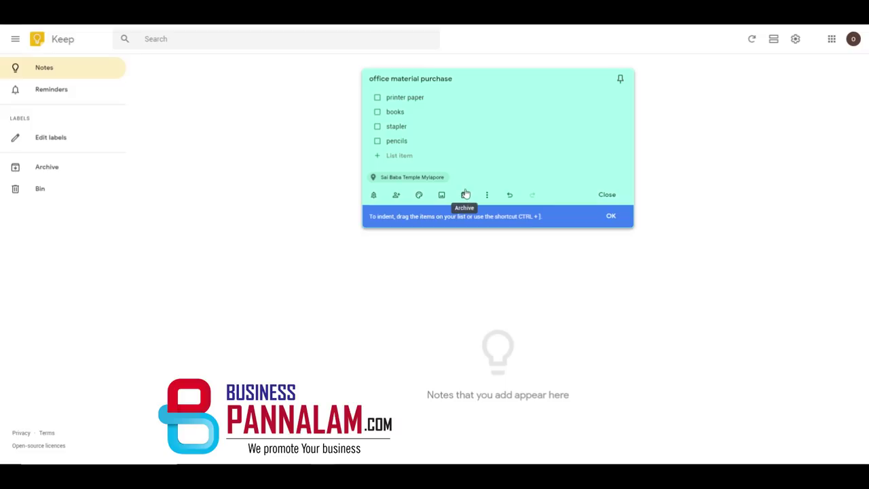
{"action": "left_click", "coordinate": [487, 196]}
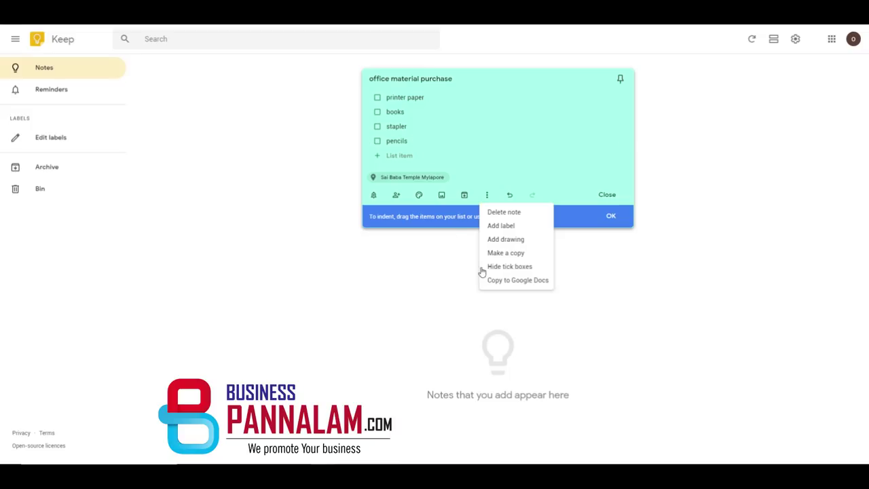
{"action": "left_click", "coordinate": [550, 111]}
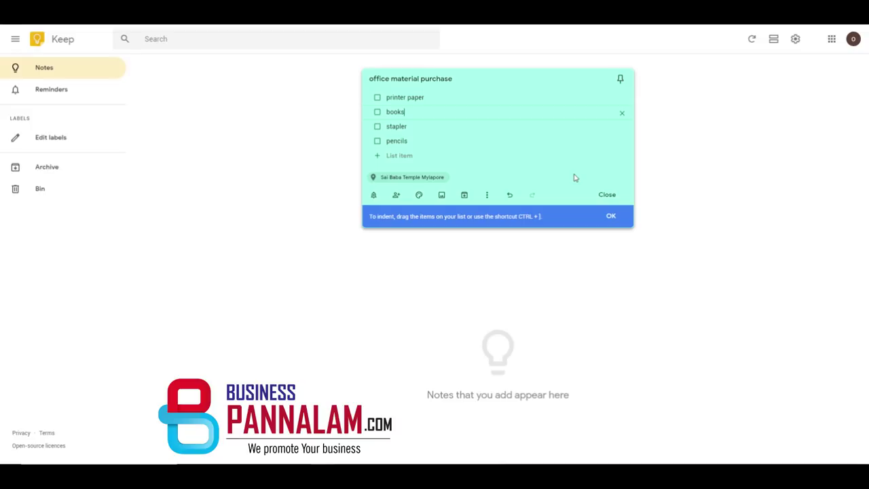
Dismiss the tip about indenting list items and close the finished note
{"action": "left_click", "coordinate": [611, 216]}
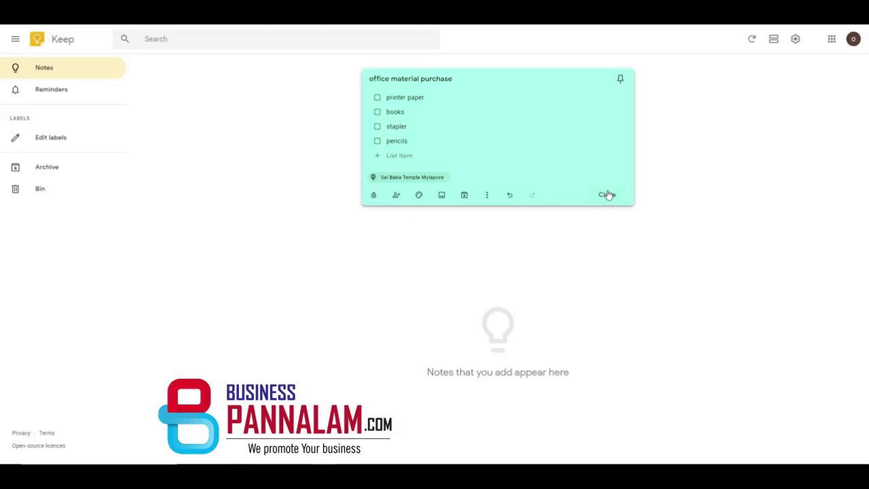
{"action": "left_click", "coordinate": [607, 196]}
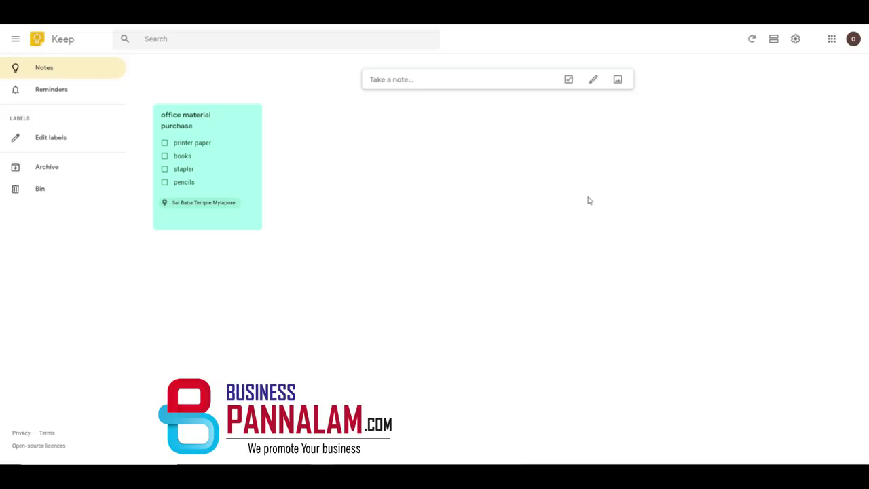